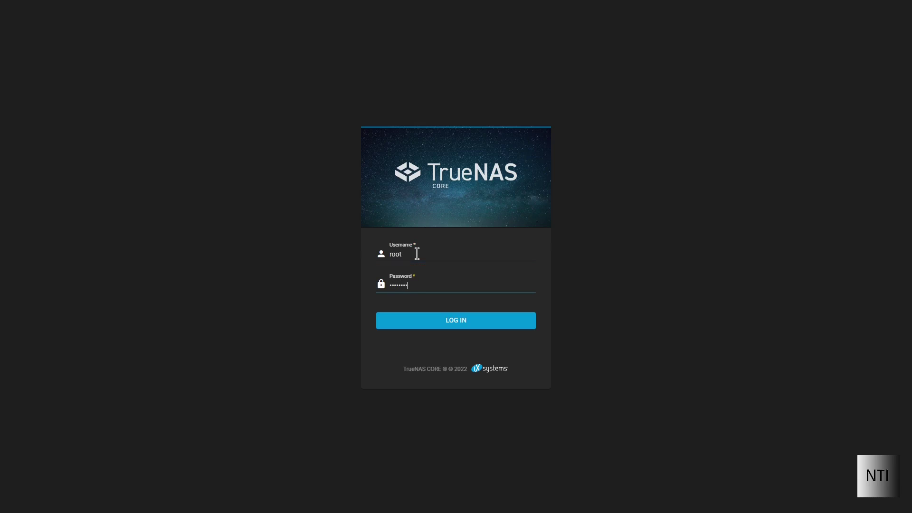
{"action": "type", "text": "*********"}
Log in to TrueNAS Core as root, re-entering the password after the first attempt fails
{"action": "key", "text": "Return"}
{"action": "type", "text": "*"}
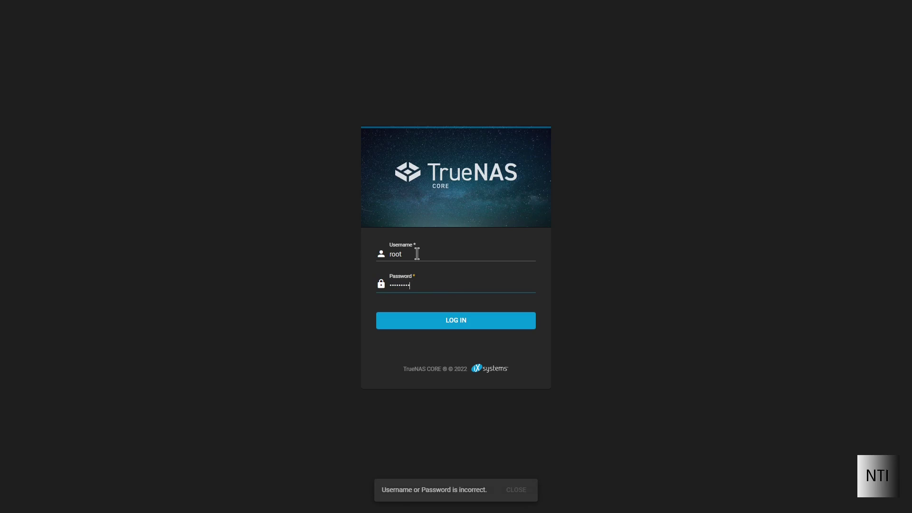
{"action": "type", "text": "********"}
{"action": "key", "text": "Return"}
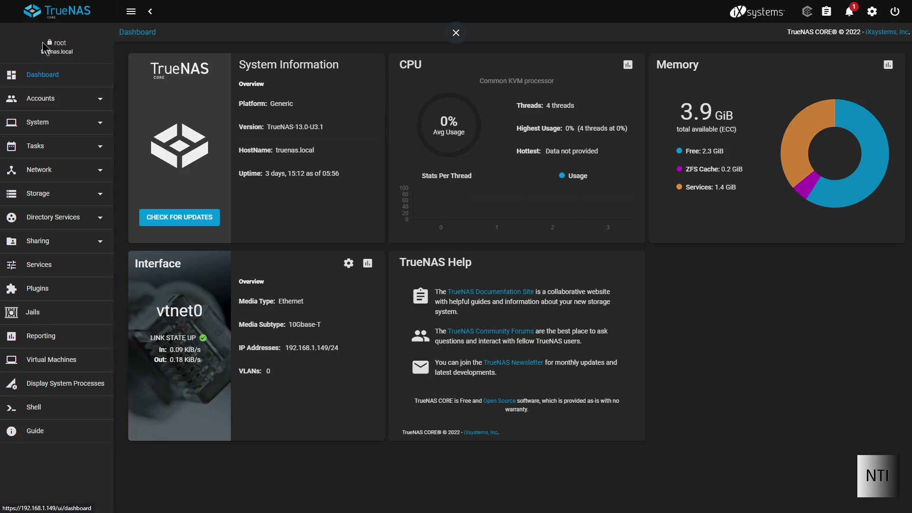
Expand Accounts in the sidebar and bring up the Users list
{"action": "left_click", "coordinate": [53, 97]}
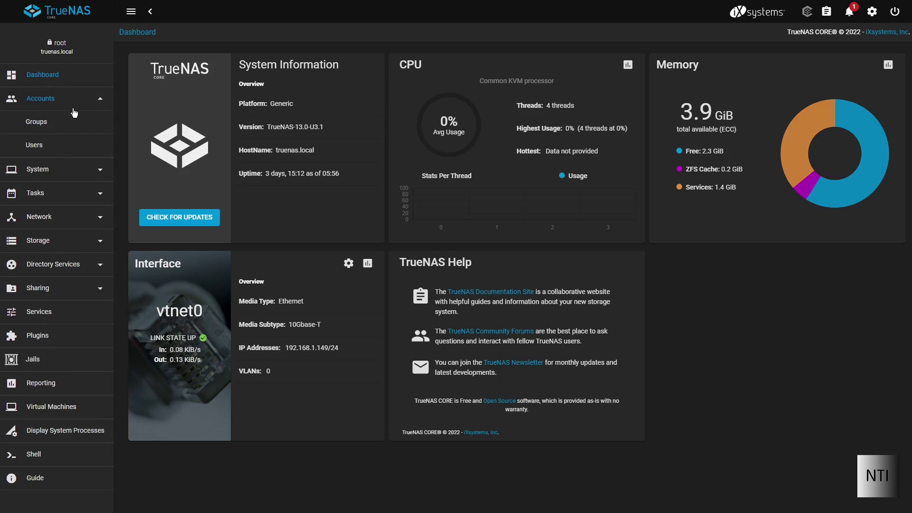
{"action": "left_click", "coordinate": [34, 145]}
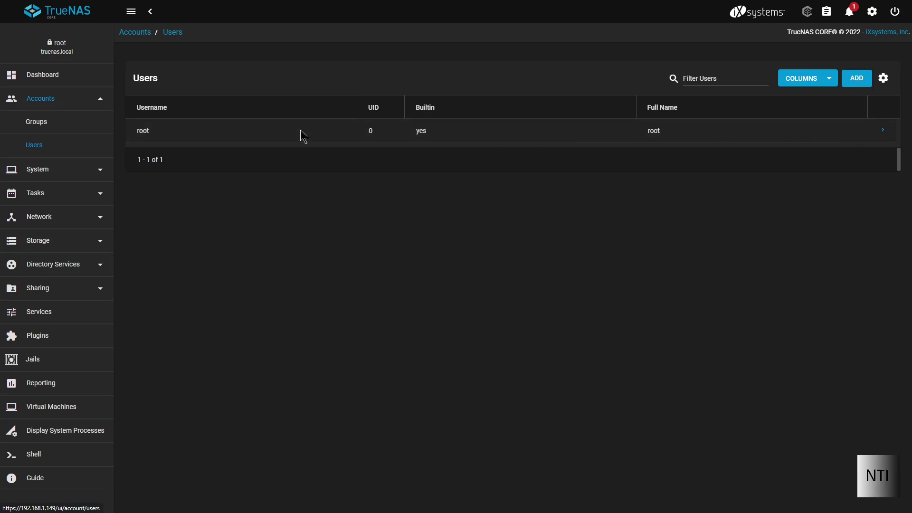
{"action": "left_click_drag", "start_coordinate": [173, 137], "coordinate": [122, 138]}
{"action": "left_click", "coordinate": [172, 138]}
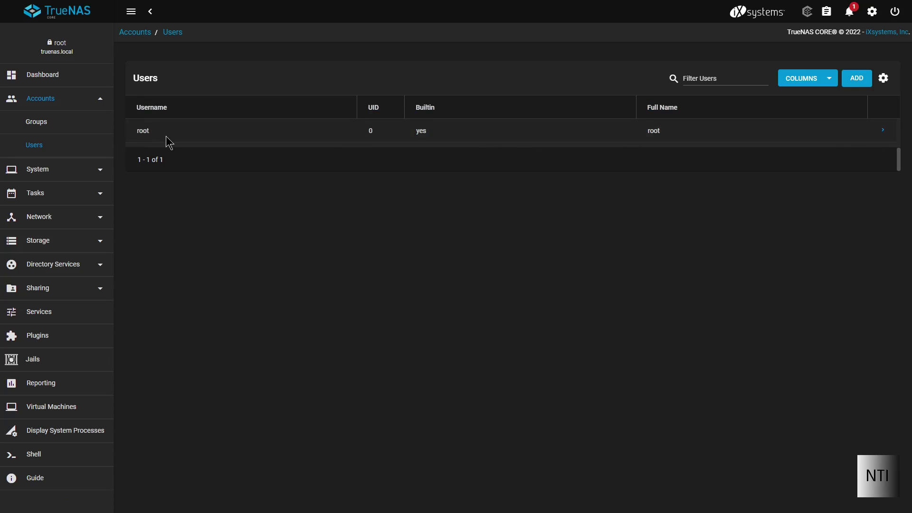
{"action": "left_click_drag", "start_coordinate": [69, 44], "coordinate": [48, 50]}
{"action": "left_click", "coordinate": [152, 158]}
Start a new user and enter its full name and username, fixing a typo
{"action": "left_click", "coordinate": [861, 82]}
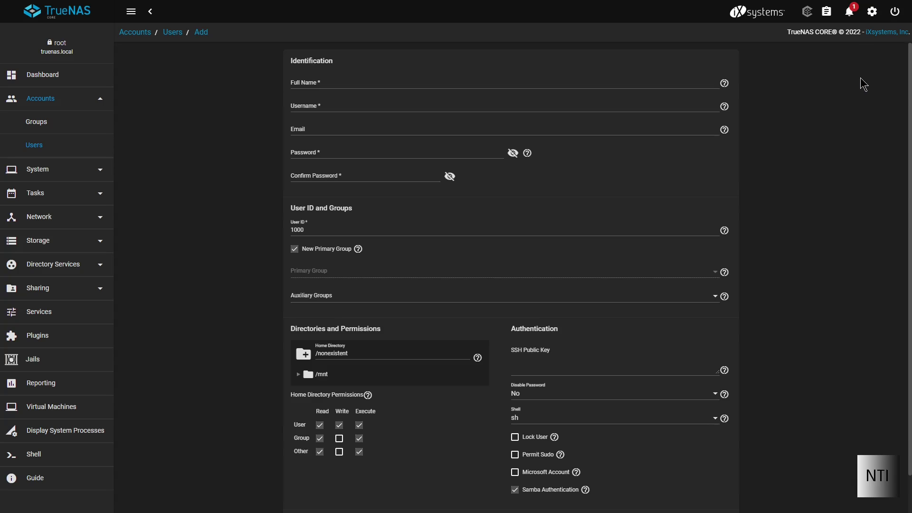
{"action": "scroll", "coordinate": [598, 156], "scroll_direction": "down", "scroll_amount": 2}
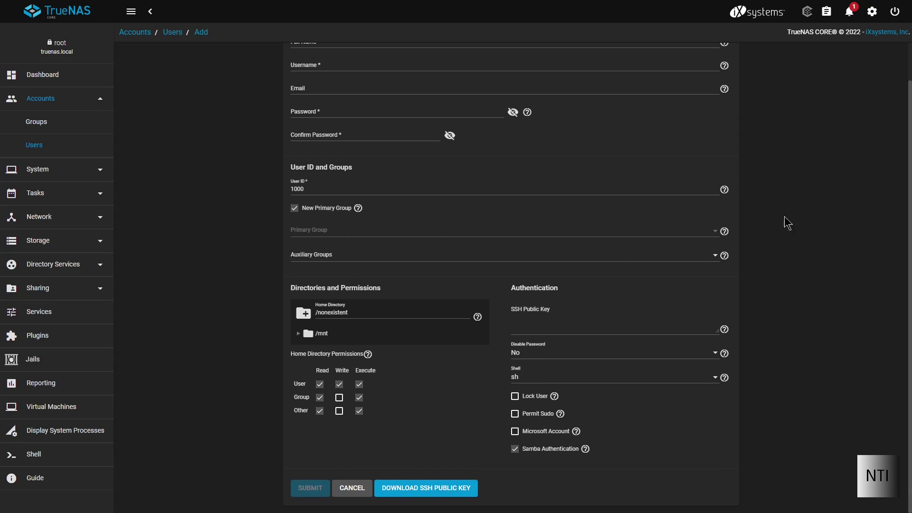
{"action": "scroll", "coordinate": [504, 256], "scroll_direction": "up", "scroll_amount": 2}
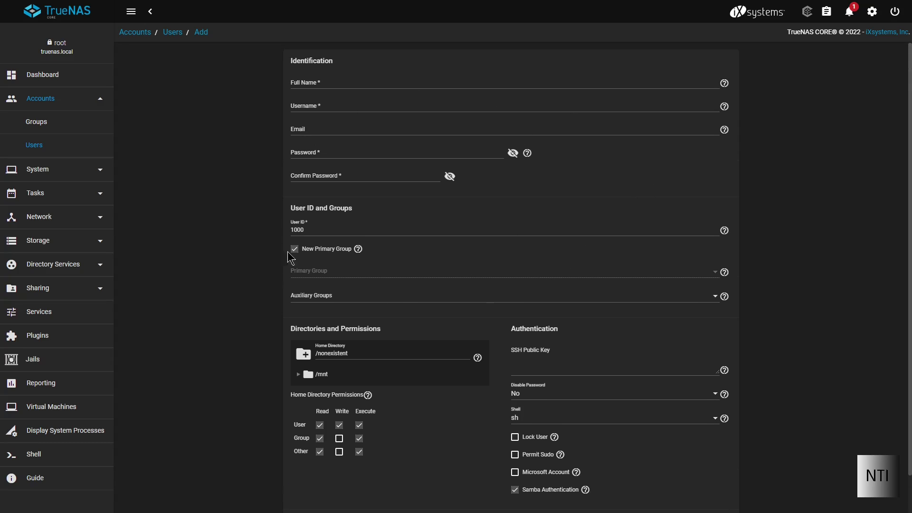
{"action": "left_click", "coordinate": [321, 81]}
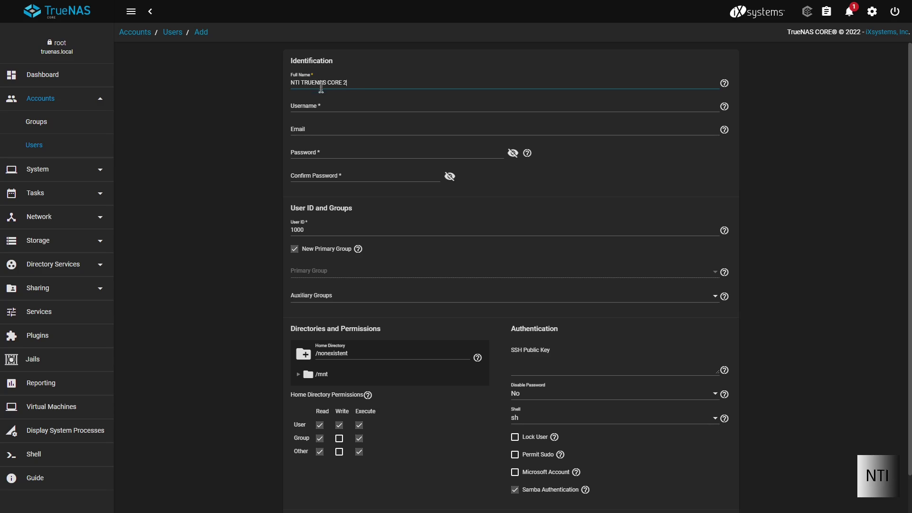
{"action": "left_click", "coordinate": [322, 101]}
{"action": "type", "text": "n2"}
{"action": "key", "text": "BackSpace"}
{"action": "key", "text": "BackSpace"}
{"action": "type", "text": "nt"}
Enter the user's e-mail address, replacing the wrong domain
{"action": "left_click", "coordinate": [320, 132]}
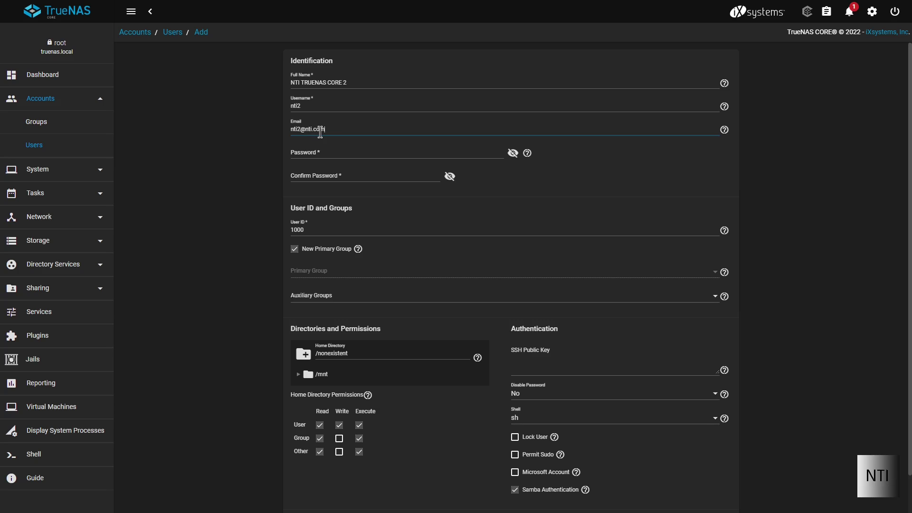
{"action": "left_click_drag", "start_coordinate": [324, 129], "coordinate": [303, 130]}
{"action": "key", "text": "BackSpace"}
{"action": "type", "text": "noahtechinfo.con"}
Set the account password, verify it by revealing it, and begin confirming it
{"action": "left_click", "coordinate": [320, 151]}
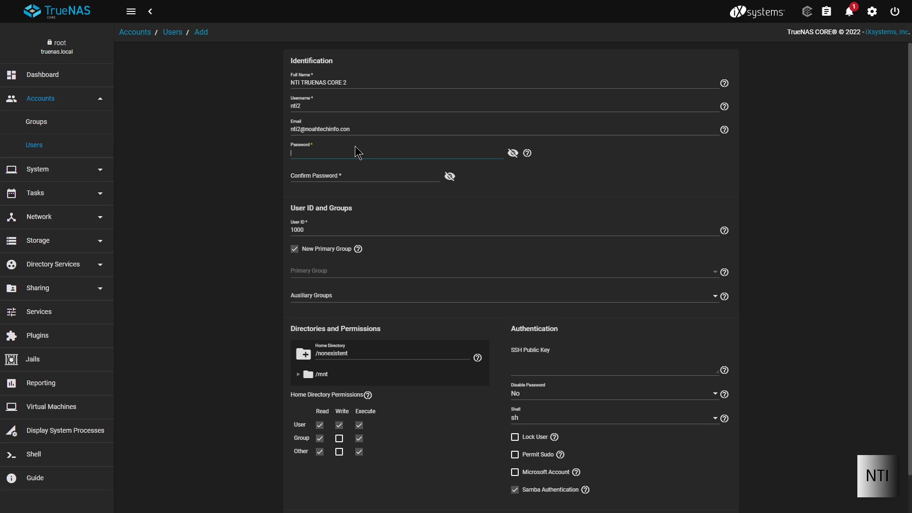
{"action": "type", "text": "••"}
{"action": "key", "text": "BackSpace"}
{"action": "key", "text": "BackSpace"}
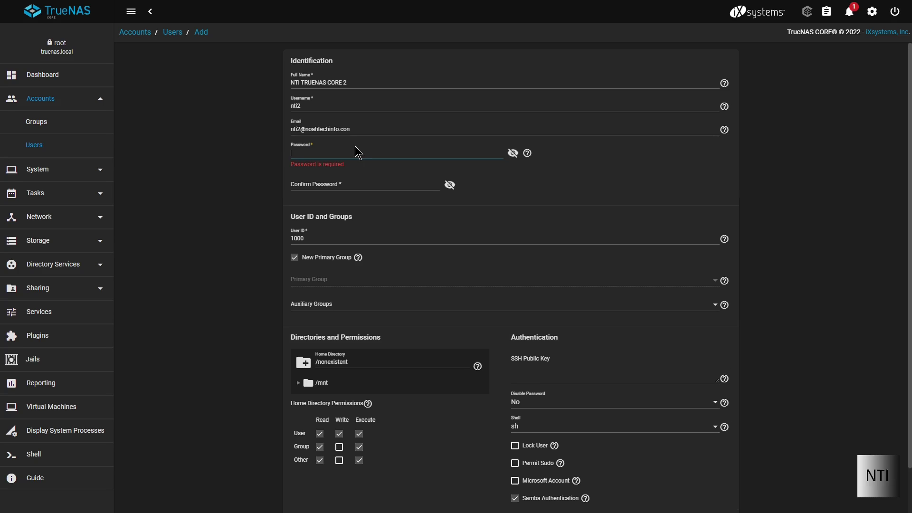
{"action": "type", "text": "••••••••"}
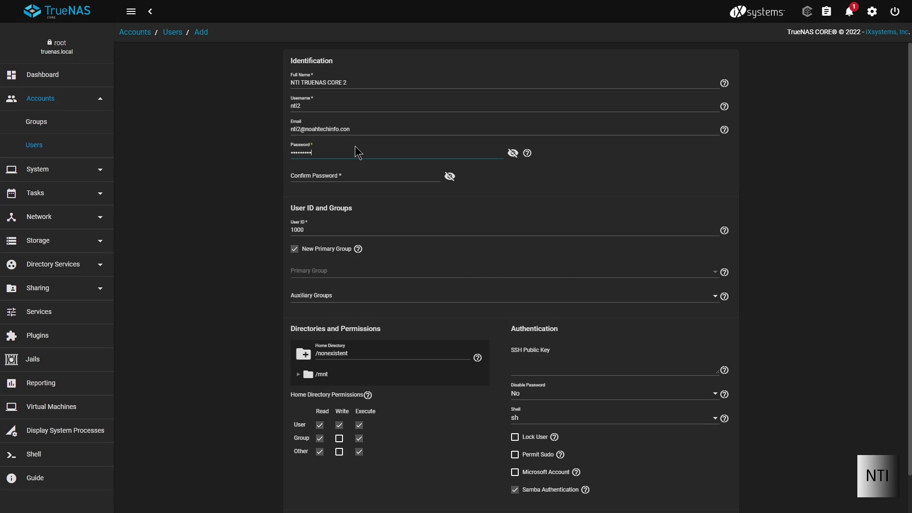
{"action": "left_click", "coordinate": [512, 152]}
{"action": "left_click", "coordinate": [513, 153]}
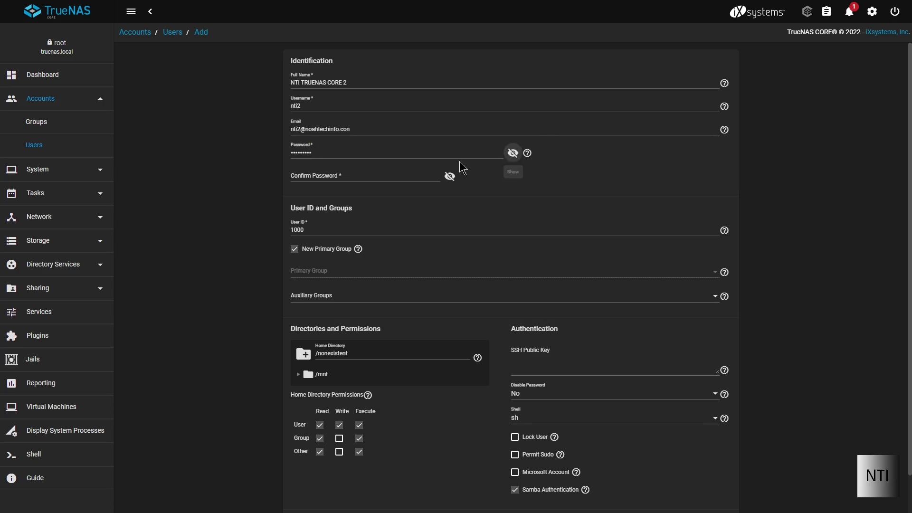
{"action": "left_click", "coordinate": [408, 176]}
{"action": "type", "text": "•"}
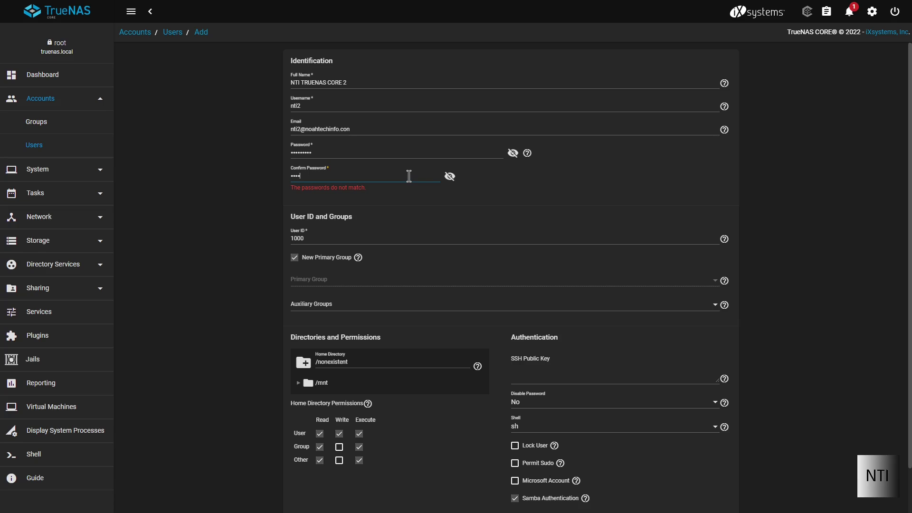
{"action": "type", "text": "••••••••"}
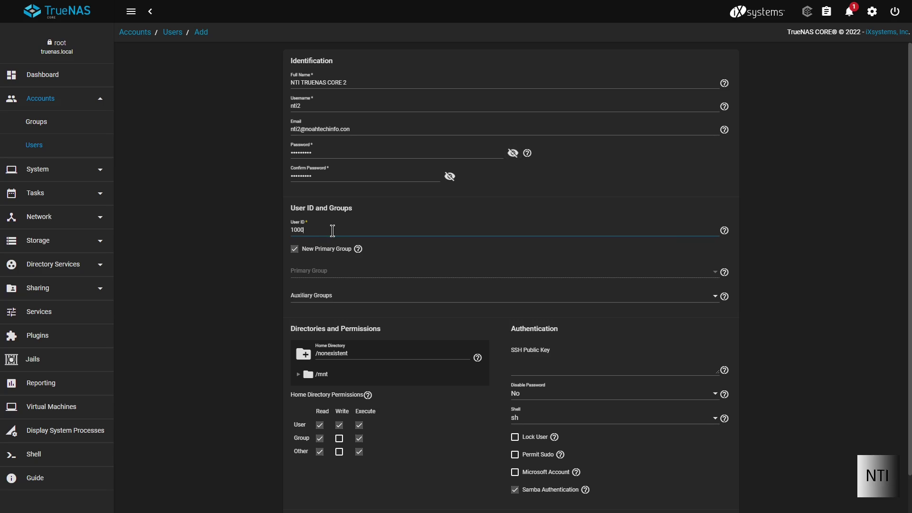
Change the User ID from 1000 to 6000, leaving Auxiliary Groups unselected
{"action": "key", "text": "BackSpace"}
{"action": "key", "text": "BackSpace"}
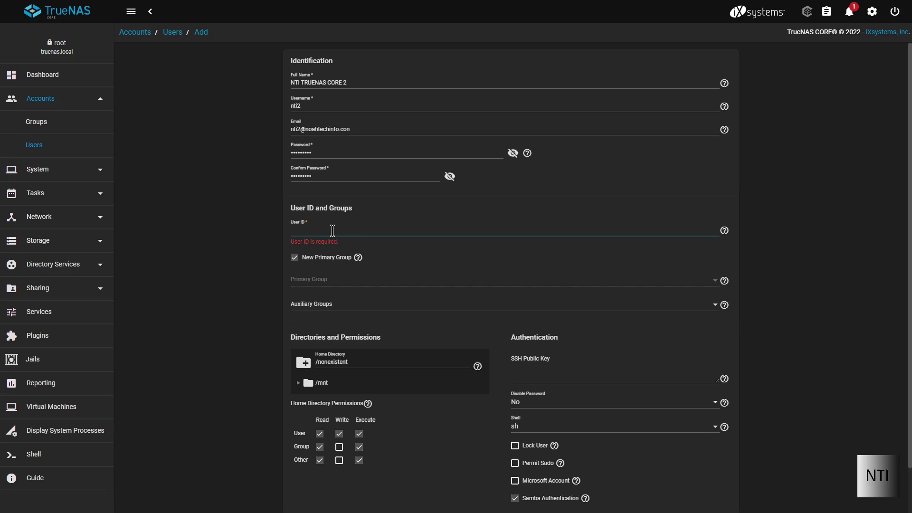
{"action": "type", "text": "6000"}
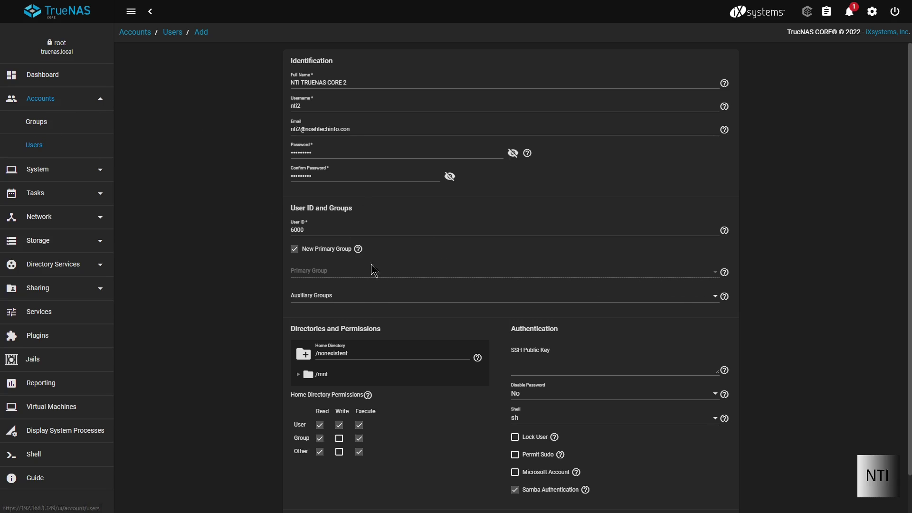
{"action": "left_click", "coordinate": [364, 295]}
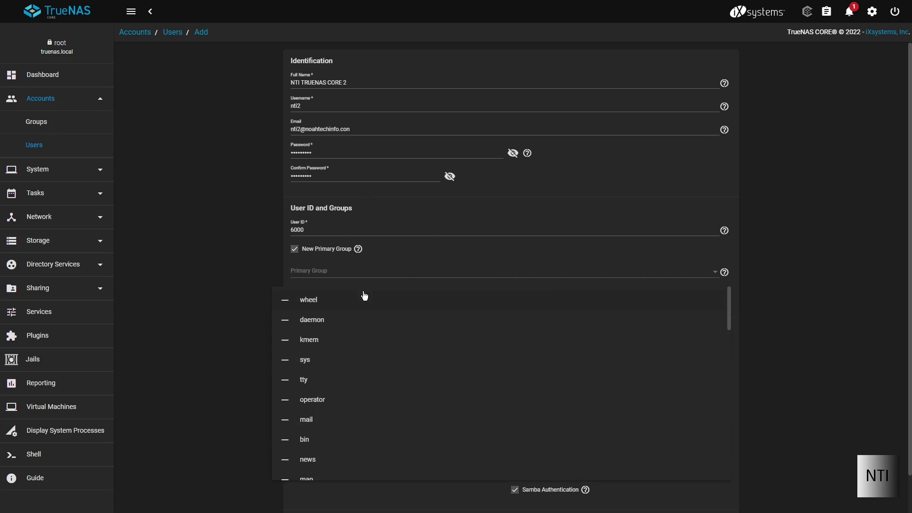
{"action": "left_click", "coordinate": [225, 289]}
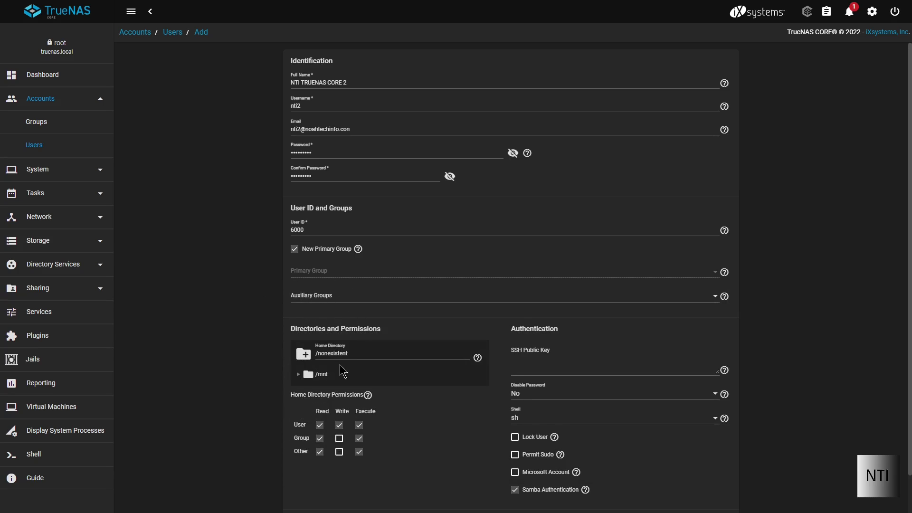
{"action": "scroll", "coordinate": [343, 371], "scroll_direction": "down", "scroll_amount": 1}
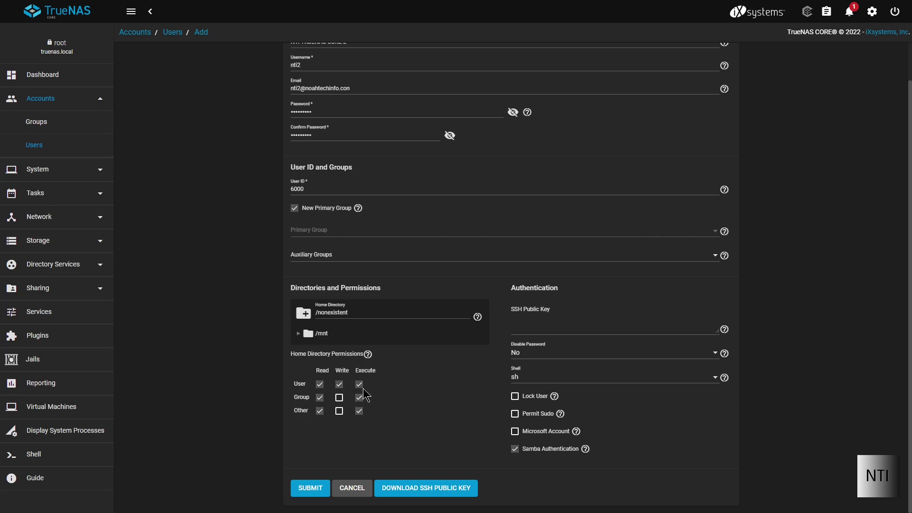
{"action": "left_click_drag", "start_coordinate": [295, 384], "coordinate": [316, 390]}
{"action": "mouse_move", "coordinate": [377, 370]}
{"action": "left_mouse_down"}
{"action": "mouse_move", "coordinate": [353, 380]}
{"action": "mouse_move", "coordinate": [295, 372]}
{"action": "mouse_move", "coordinate": [297, 356]}
{"action": "mouse_move", "coordinate": [370, 357]}
{"action": "left_mouse_up"}
{"action": "left_click", "coordinate": [368, 355]}
{"action": "left_click", "coordinate": [477, 317]}
{"action": "left_click_drag", "start_coordinate": [497, 322], "coordinate": [563, 342]}
{"action": "left_click", "coordinate": [671, 310]}
{"action": "left_click", "coordinate": [358, 208]}
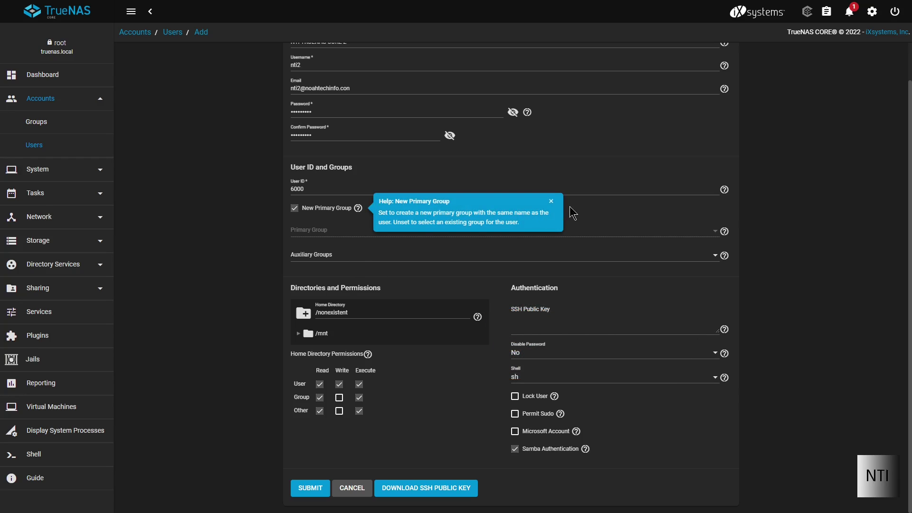
{"action": "left_click", "coordinate": [550, 201]}
{"action": "left_click", "coordinate": [723, 189]}
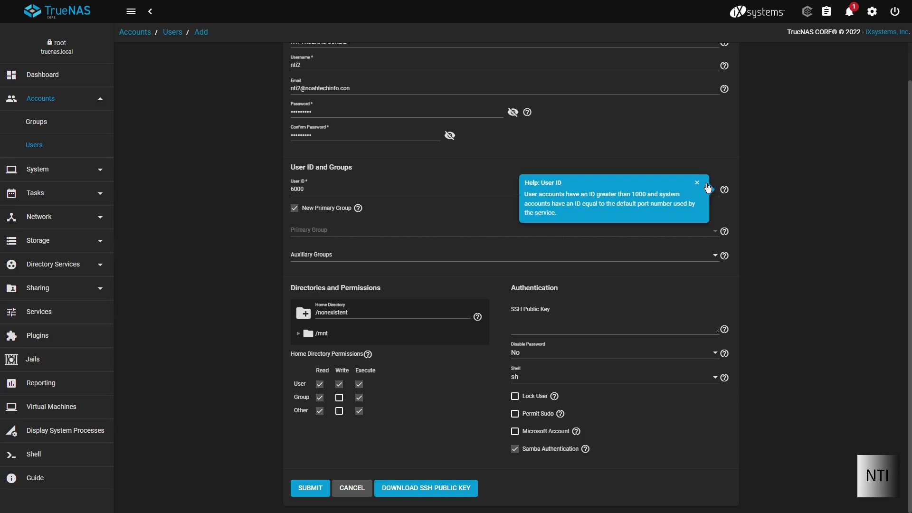
{"action": "left_click", "coordinate": [697, 182]}
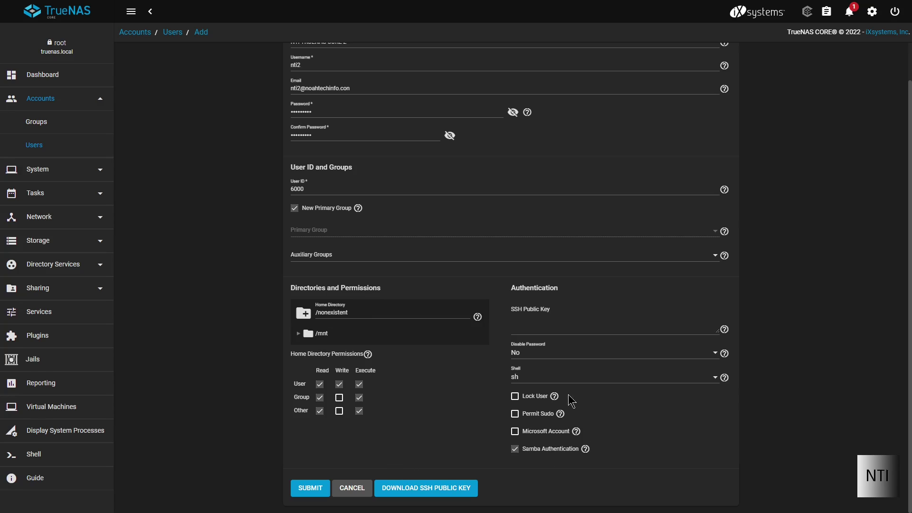
{"action": "left_click", "coordinate": [545, 337]}
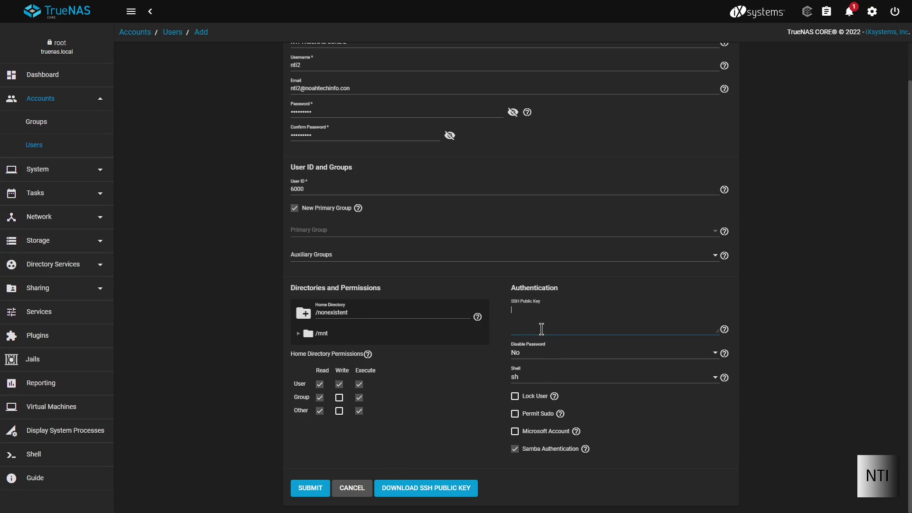
{"action": "left_click", "coordinate": [527, 354]}
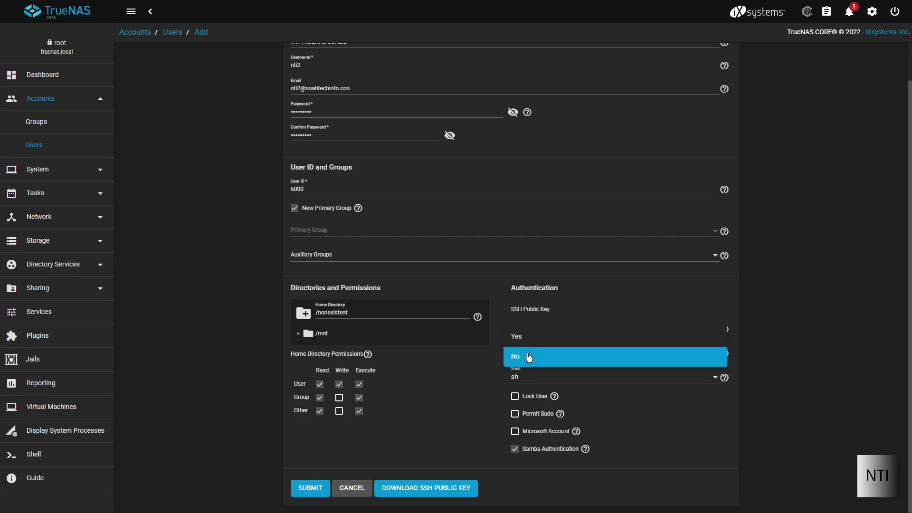
{"action": "left_click", "coordinate": [529, 357]}
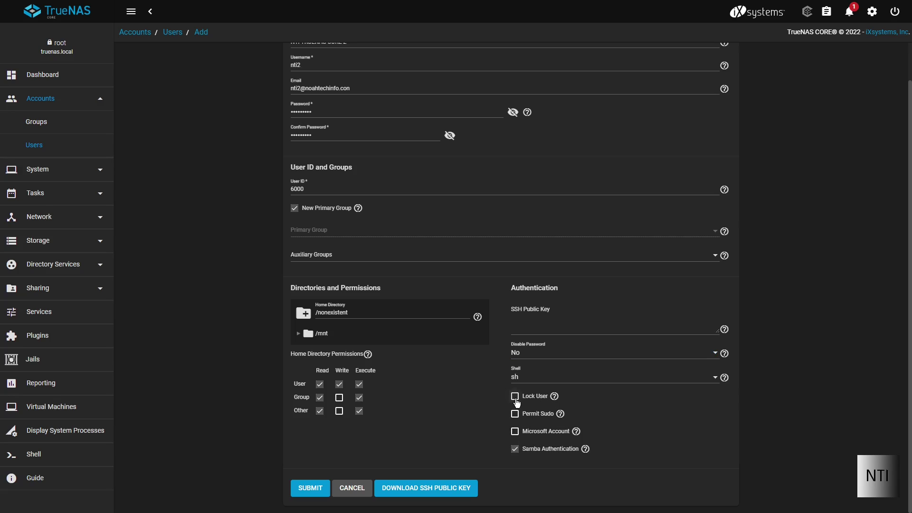
{"action": "left_click", "coordinate": [554, 397]}
{"action": "left_click_drag", "start_coordinate": [576, 401], "coordinate": [656, 422]}
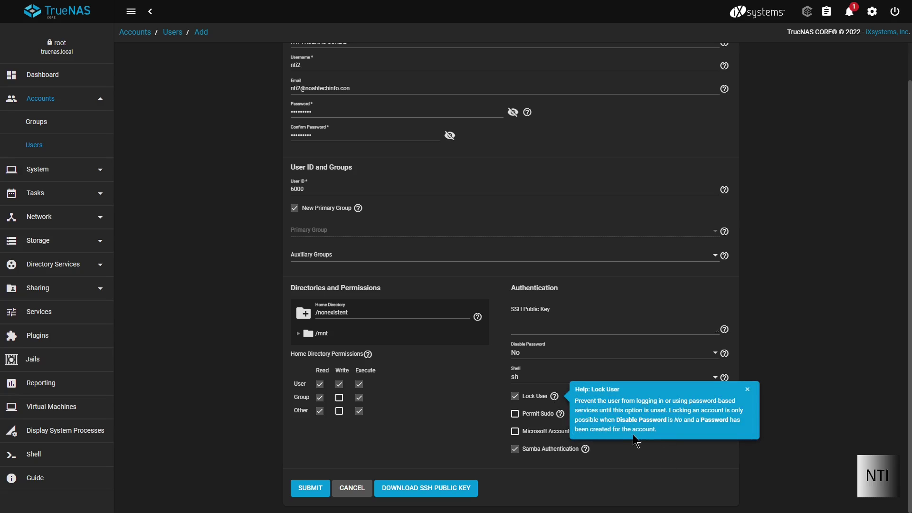
{"action": "left_click", "coordinate": [747, 388]}
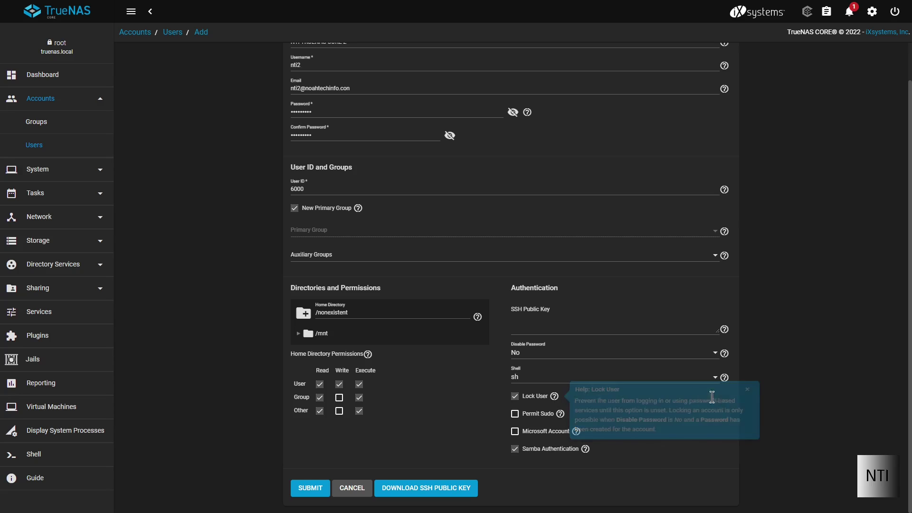
{"action": "left_click", "coordinate": [513, 398]}
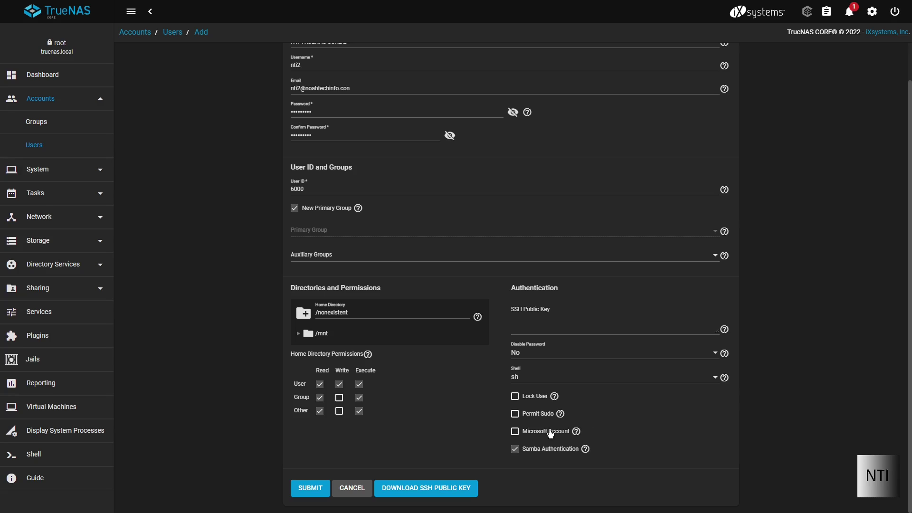
{"action": "left_click", "coordinate": [515, 431]}
{"action": "left_click", "coordinate": [576, 431]}
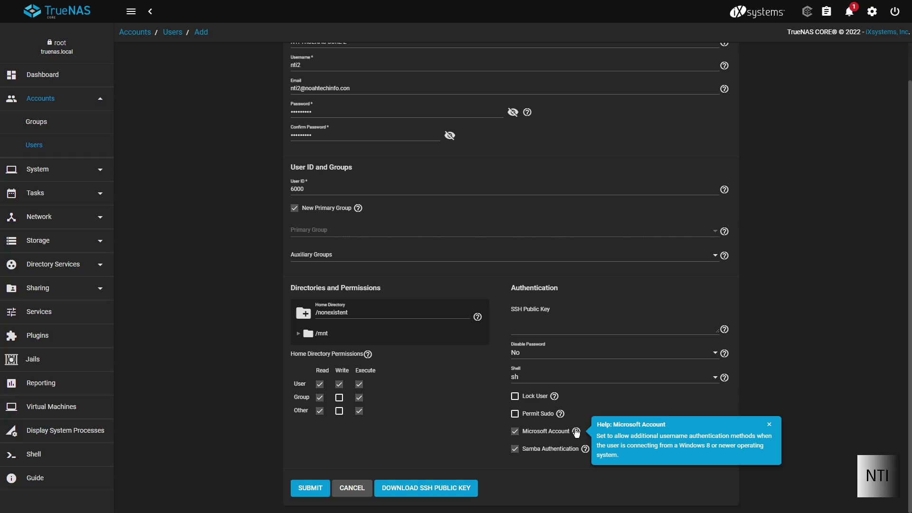
{"action": "left_click", "coordinate": [576, 432]}
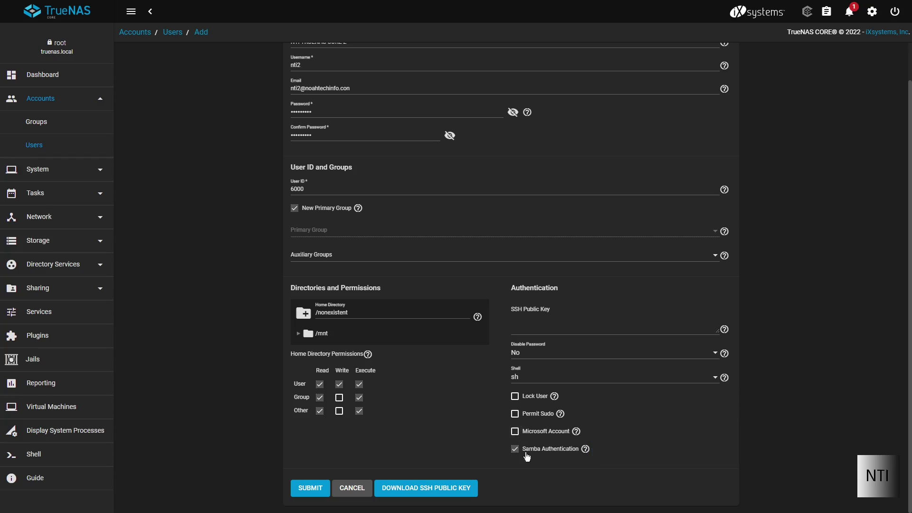
{"action": "left_click", "coordinate": [587, 452]}
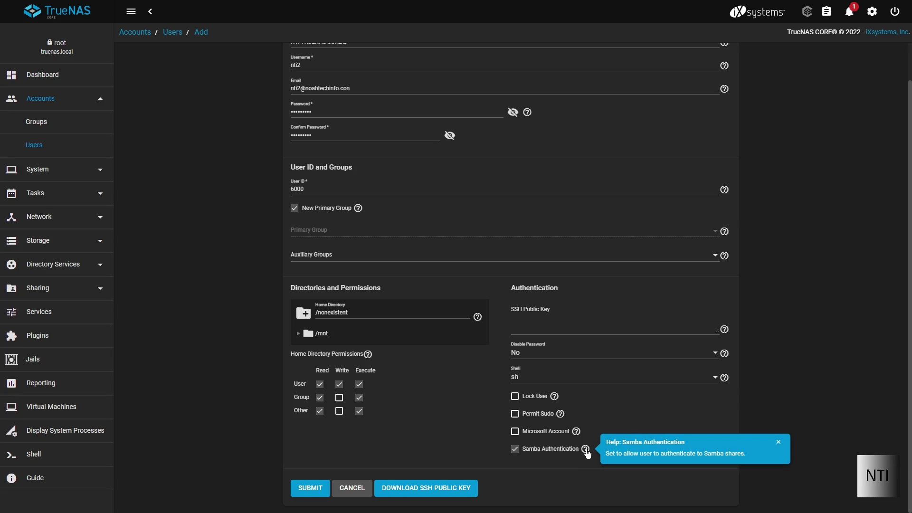
{"action": "left_click", "coordinate": [587, 453]}
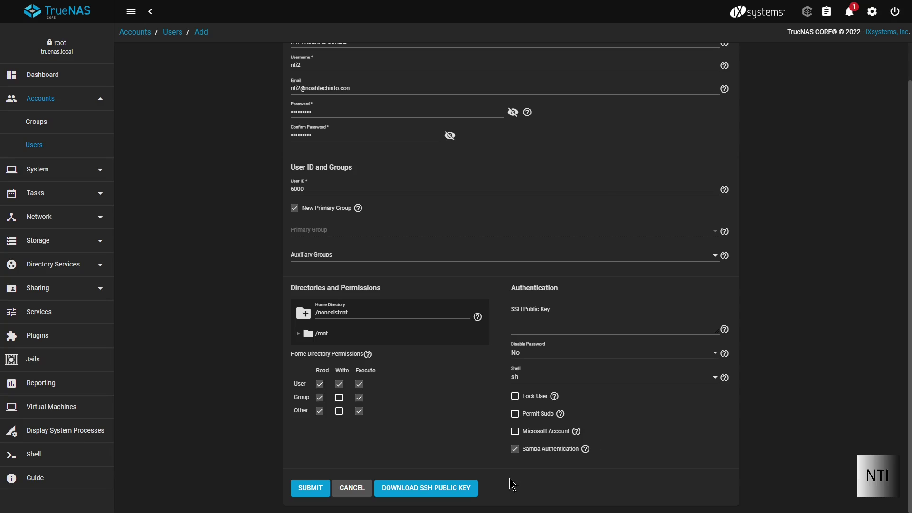
Save user nti2 with UID 6000 and view its auto-created nti2 group under Groups
{"action": "left_click", "coordinate": [311, 488]}
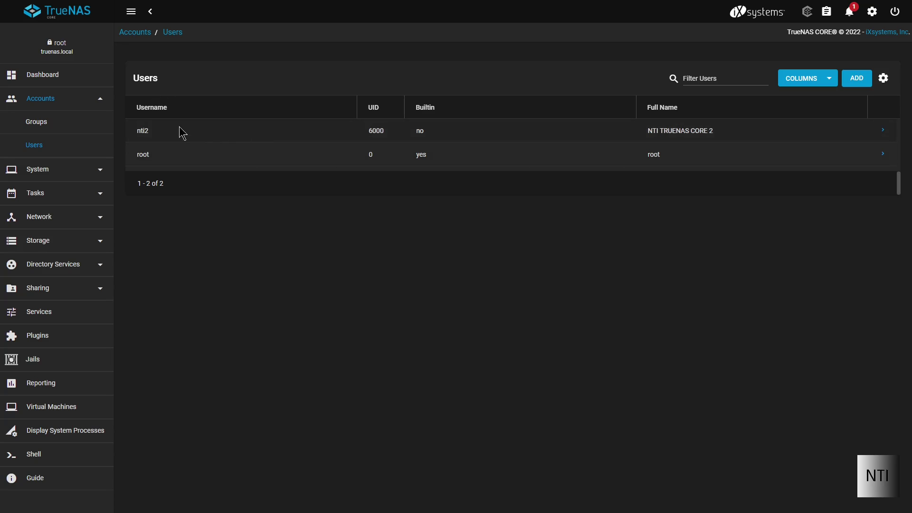
{"action": "left_click", "coordinate": [50, 123]}
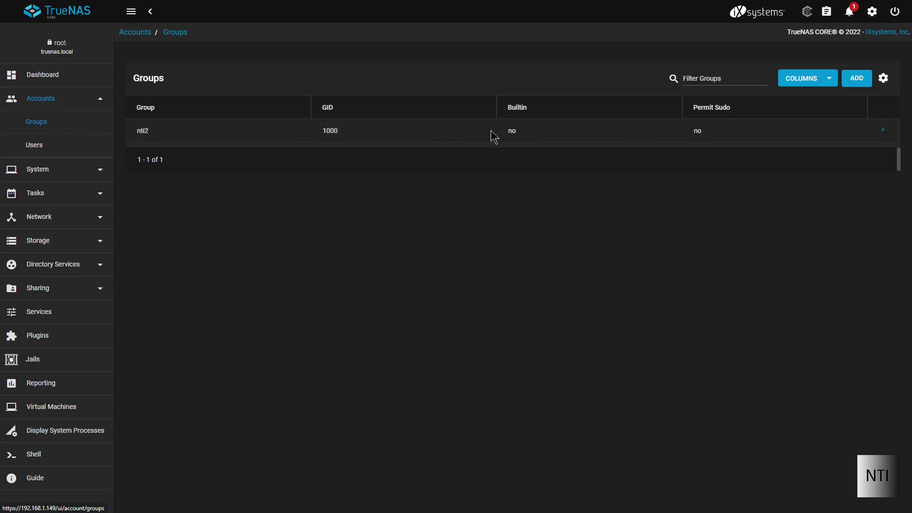
{"action": "double_click", "coordinate": [143, 130]}
{"action": "left_click", "coordinate": [153, 137]}
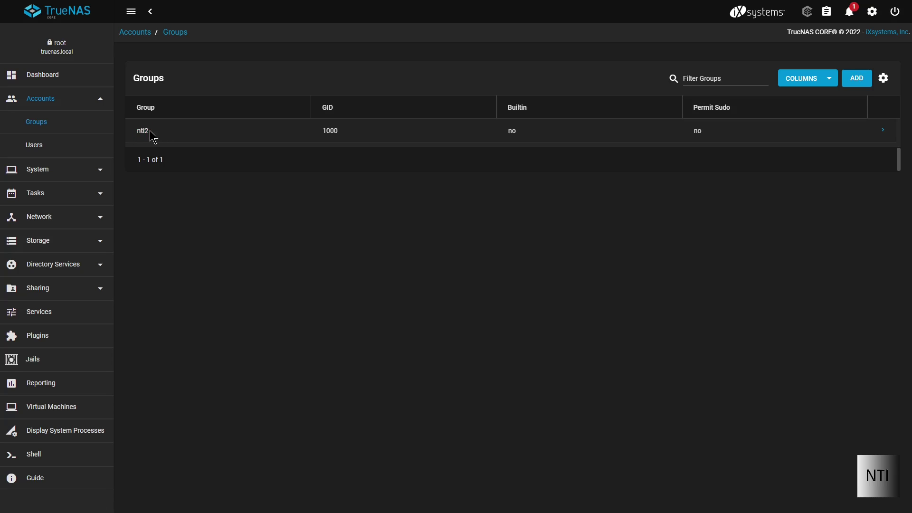
{"action": "double_click", "coordinate": [143, 131]}
Add group NTI-Video-Group with GID 7000, reviewing the sudo and duplicate-GID help, and save it
{"action": "left_click", "coordinate": [186, 138]}
{"action": "left_click", "coordinate": [850, 81]}
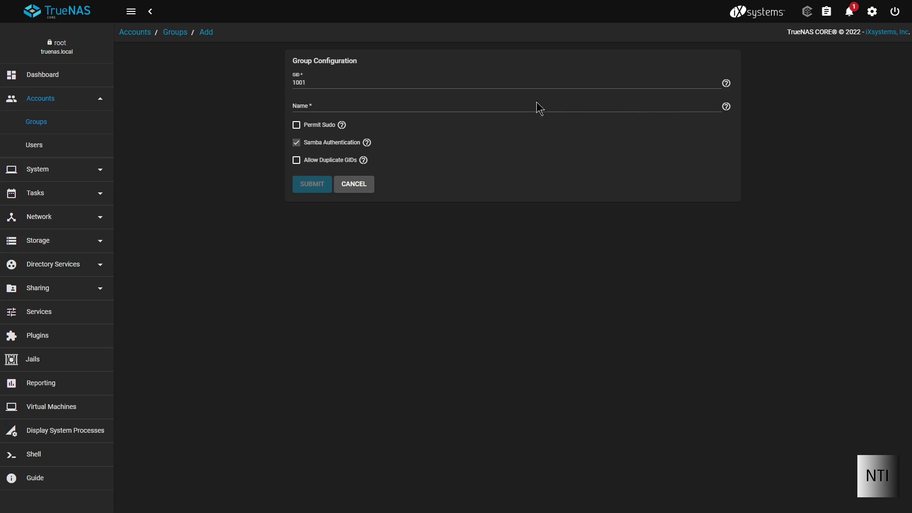
{"action": "left_click_drag", "start_coordinate": [306, 83], "coordinate": [272, 90]}
{"action": "key", "text": "BackSpace"}
{"action": "type", "text": "7"}
{"action": "type", "text": "NTI-Video-Group"}
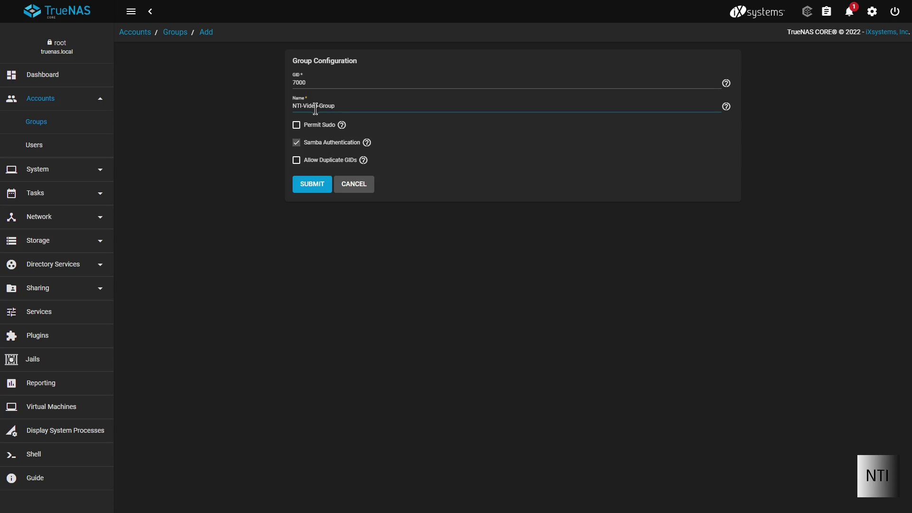
{"action": "left_click", "coordinate": [479, 162]}
{"action": "left_click", "coordinate": [342, 125]}
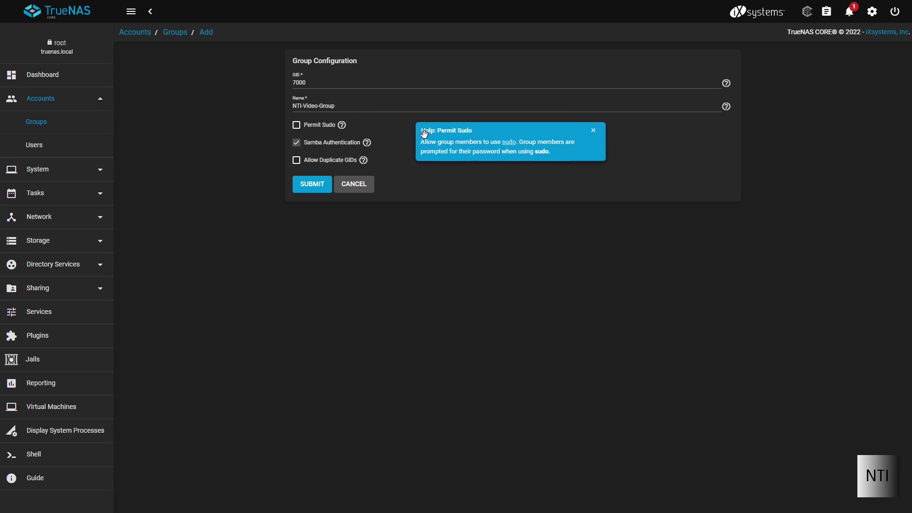
{"action": "left_click", "coordinate": [593, 131]}
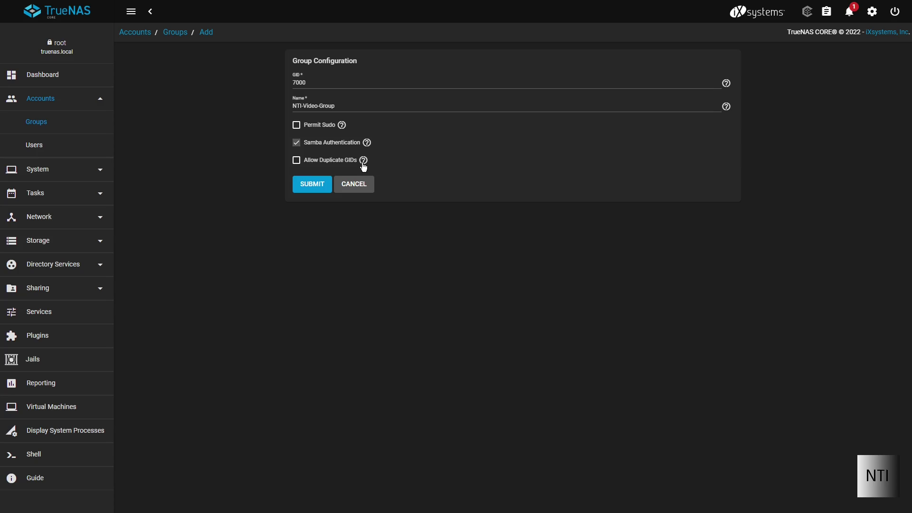
{"action": "left_click", "coordinate": [363, 162]}
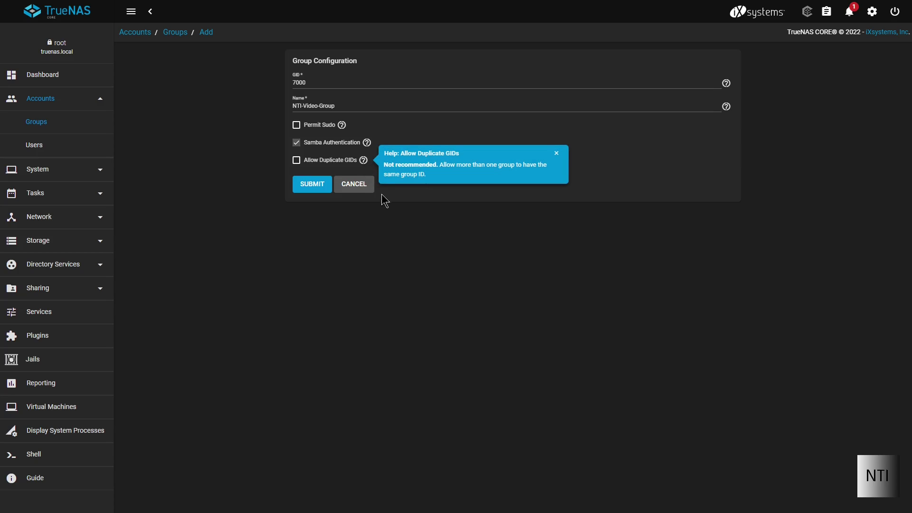
{"action": "left_click", "coordinate": [557, 153]}
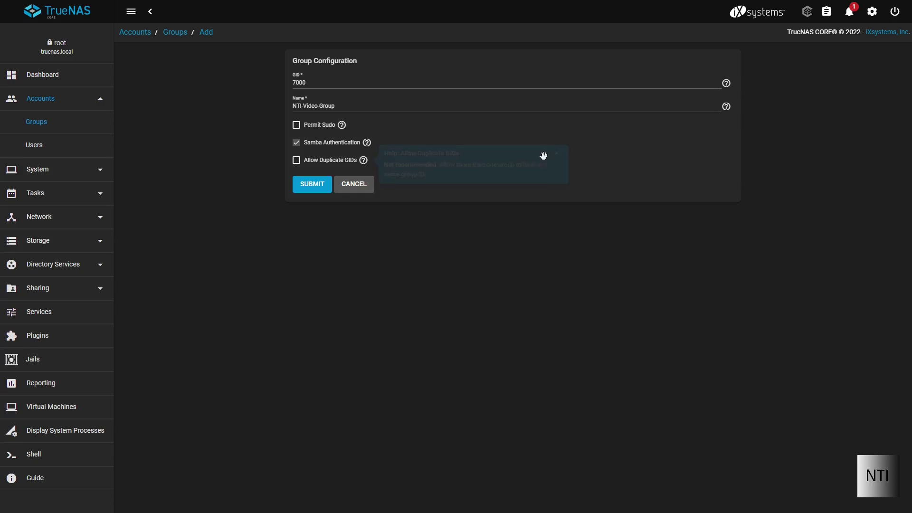
{"action": "left_click", "coordinate": [313, 185]}
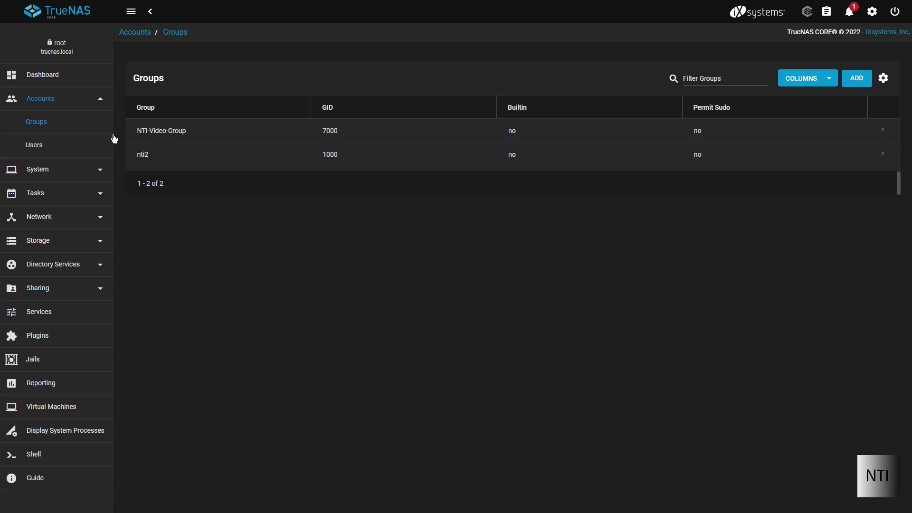
Add nti2 to NTI-Video-Group's members and save the member list
{"action": "left_click", "coordinate": [882, 131]}
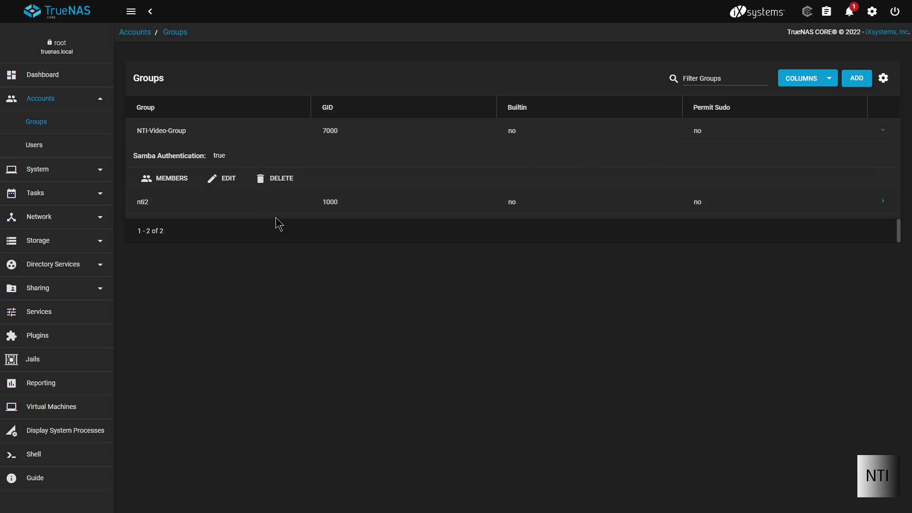
{"action": "left_click", "coordinate": [158, 182]}
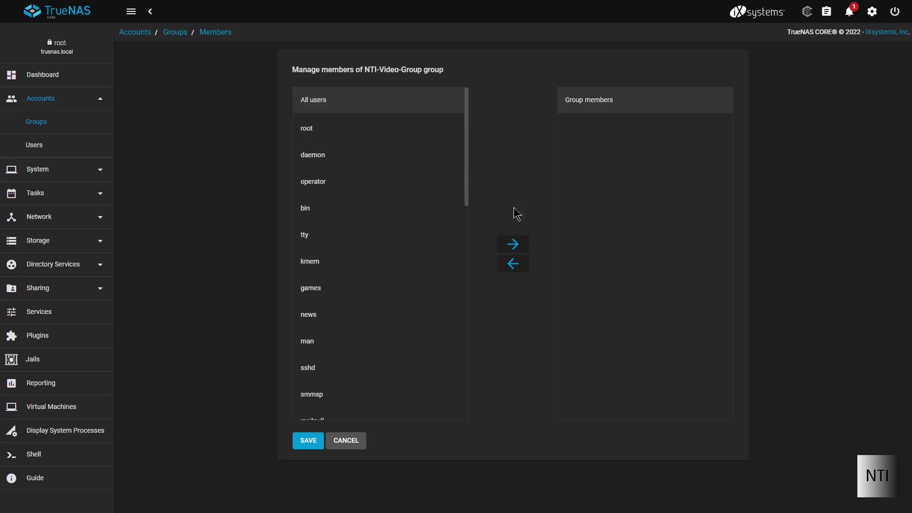
{"action": "scroll", "coordinate": [387, 267], "scroll_direction": "down", "scroll_amount": 2}
{"action": "scroll", "coordinate": [388, 268], "scroll_direction": "down", "scroll_amount": 10}
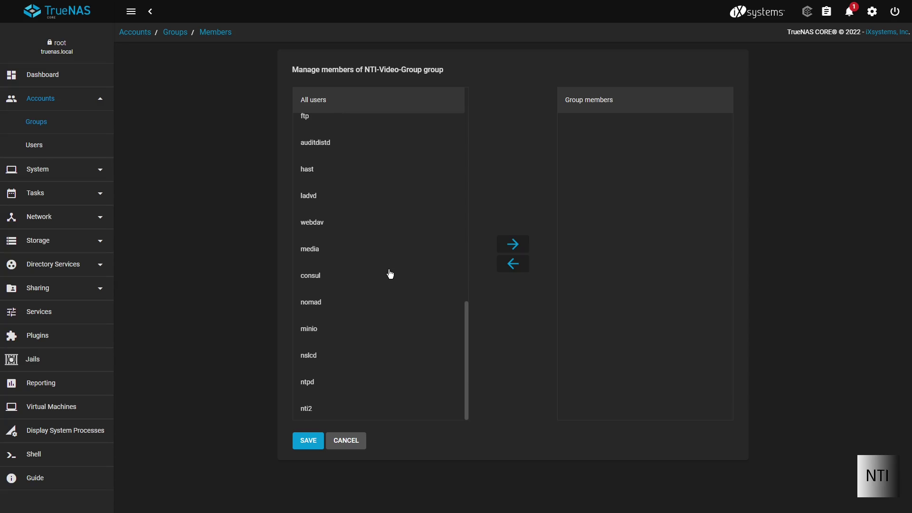
{"action": "left_click", "coordinate": [329, 411]}
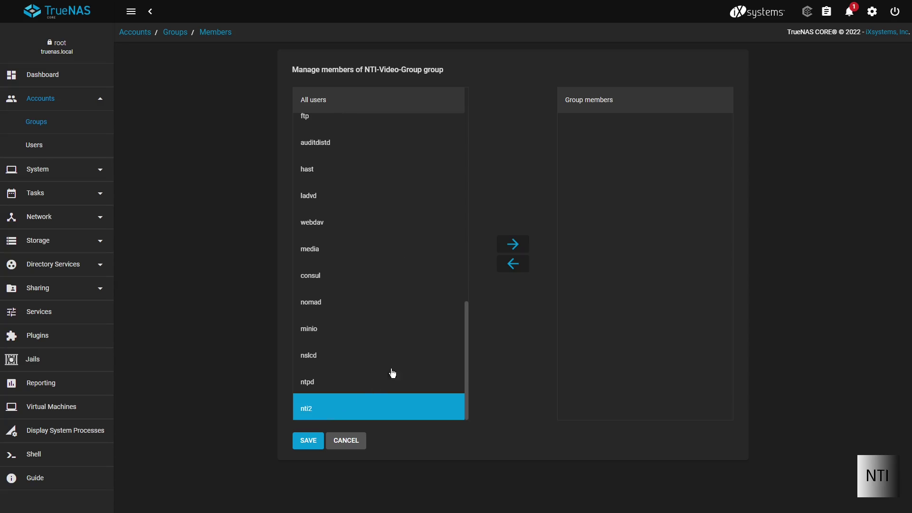
{"action": "left_click", "coordinate": [520, 247]}
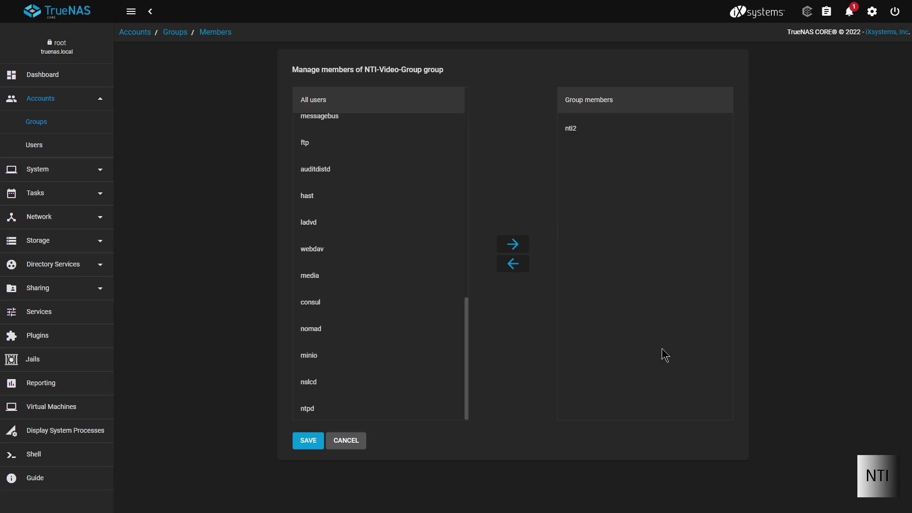
{"action": "left_click", "coordinate": [304, 443]}
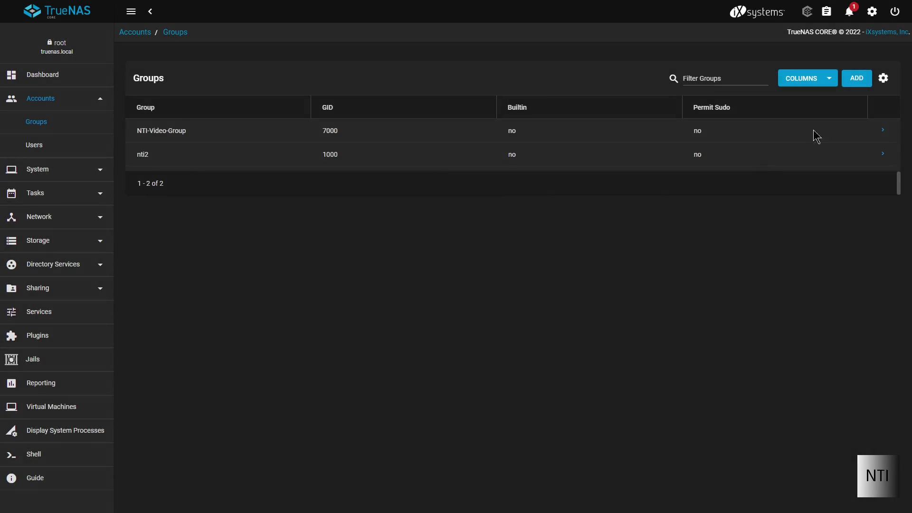
Recheck NTI-Video-Group's membership, then go to the Users list
{"action": "left_click", "coordinate": [882, 130]}
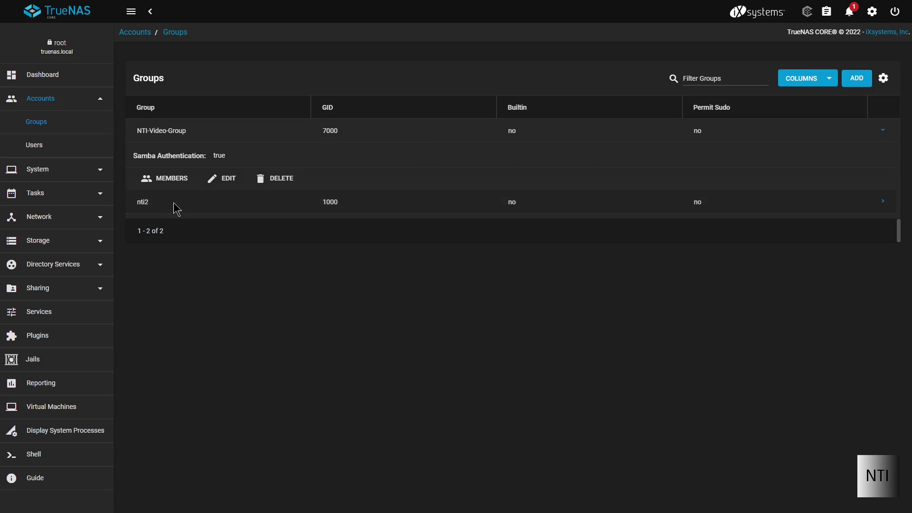
{"action": "left_click", "coordinate": [166, 179]}
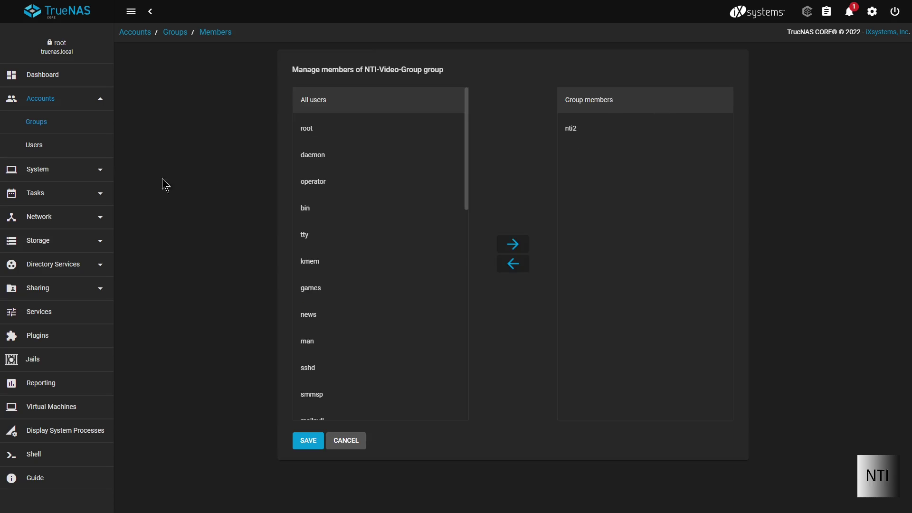
{"action": "left_click", "coordinate": [32, 148]}
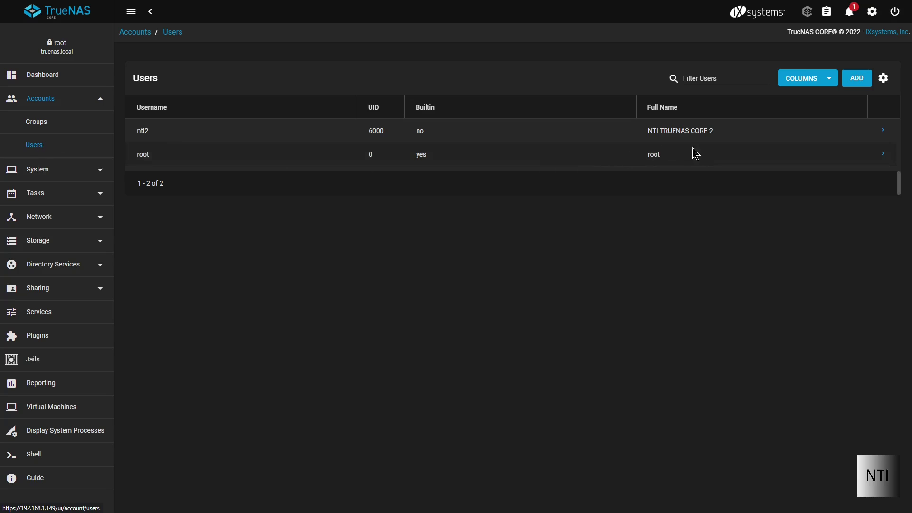
Edit user nti2, choose NTI-Video-Group as its Primary Group, and save
{"action": "left_click", "coordinate": [885, 138]}
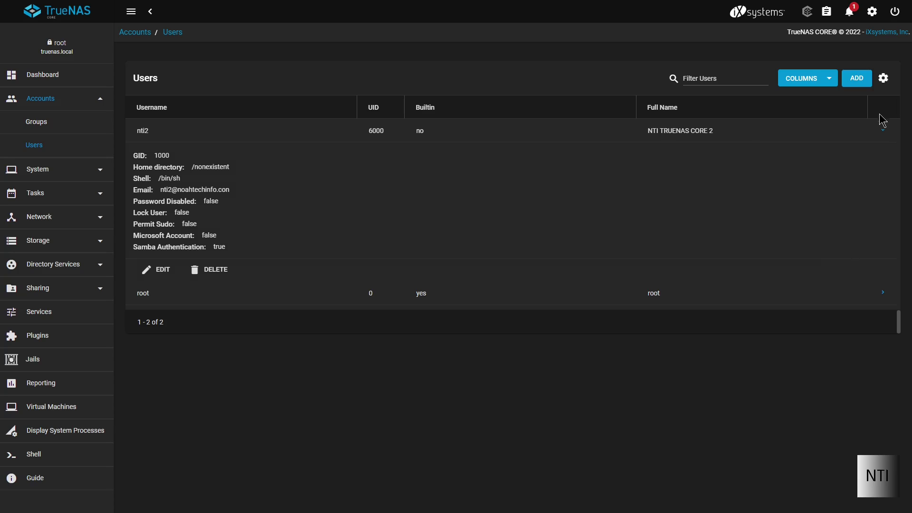
{"action": "left_click", "coordinate": [167, 269]}
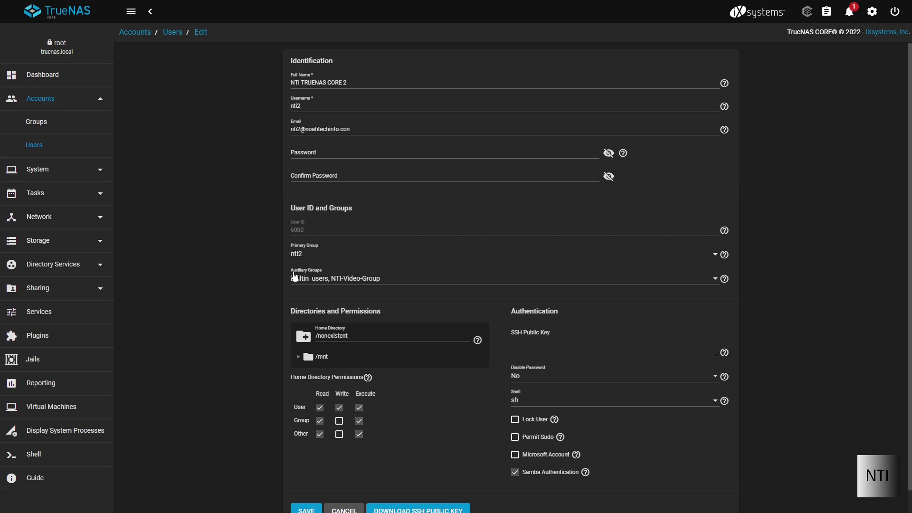
{"action": "left_click_drag", "start_coordinate": [382, 282], "coordinate": [337, 284]}
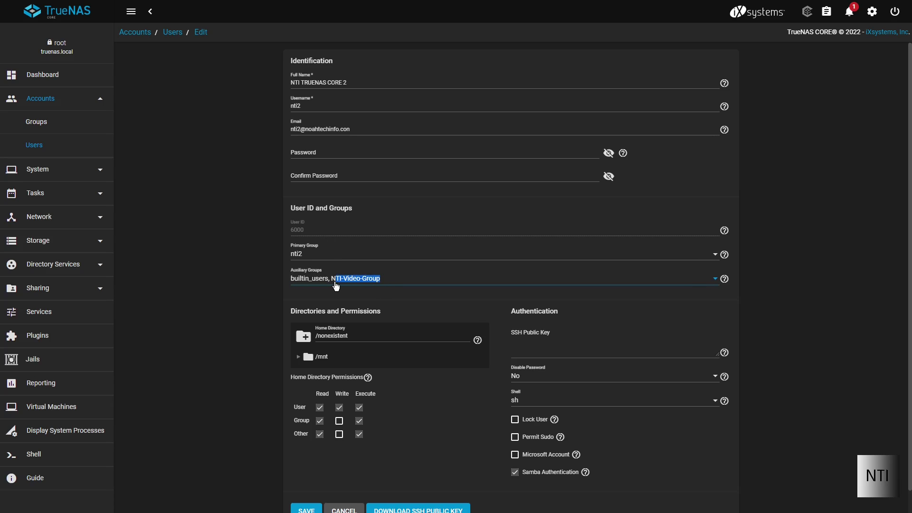
{"action": "left_click", "coordinate": [336, 285]}
{"action": "left_click", "coordinate": [315, 285]}
{"action": "left_click", "coordinate": [295, 285]}
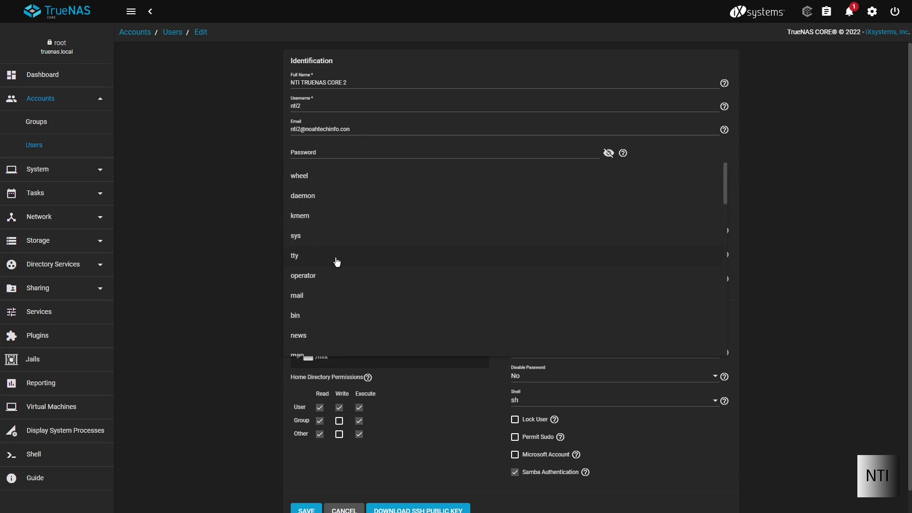
{"action": "scroll", "coordinate": [337, 261], "scroll_direction": "down", "scroll_amount": 15}
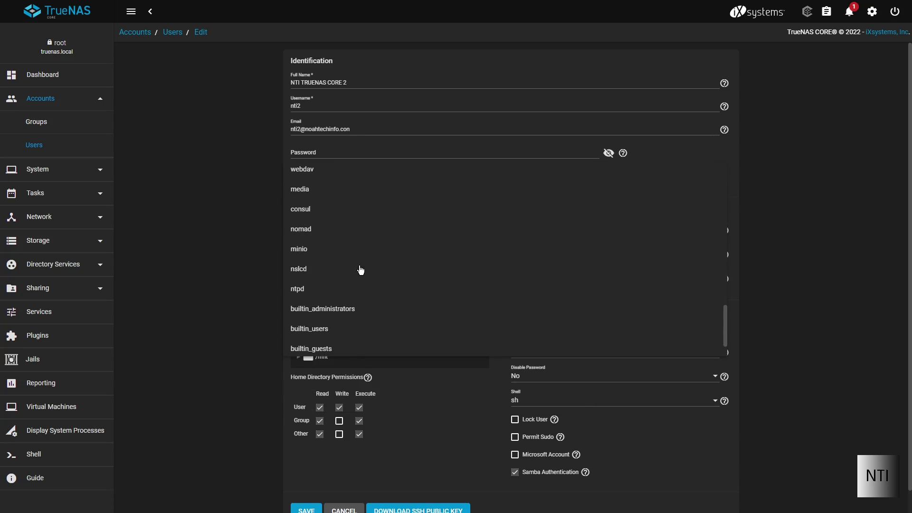
{"action": "scroll", "coordinate": [361, 270], "scroll_direction": "down", "scroll_amount": 2}
{"action": "left_click", "coordinate": [333, 345]}
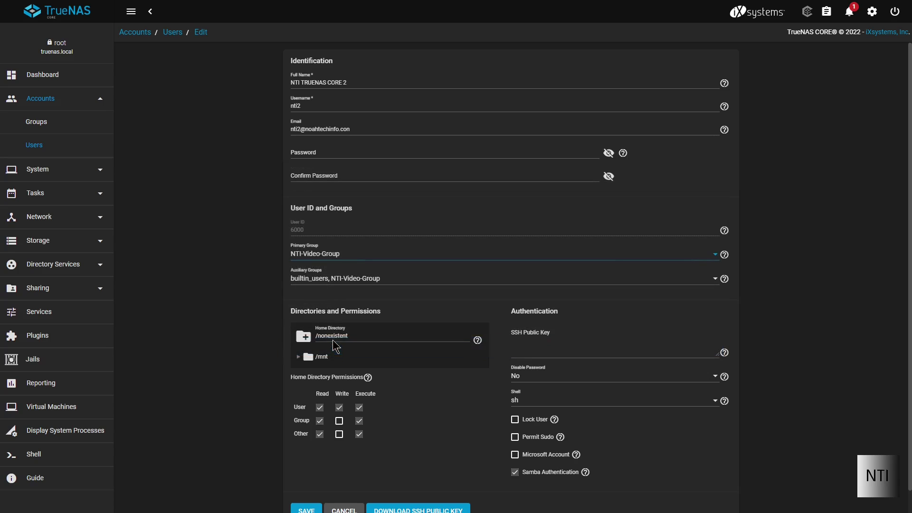
{"action": "scroll", "coordinate": [332, 340], "scroll_direction": "down", "scroll_amount": 1}
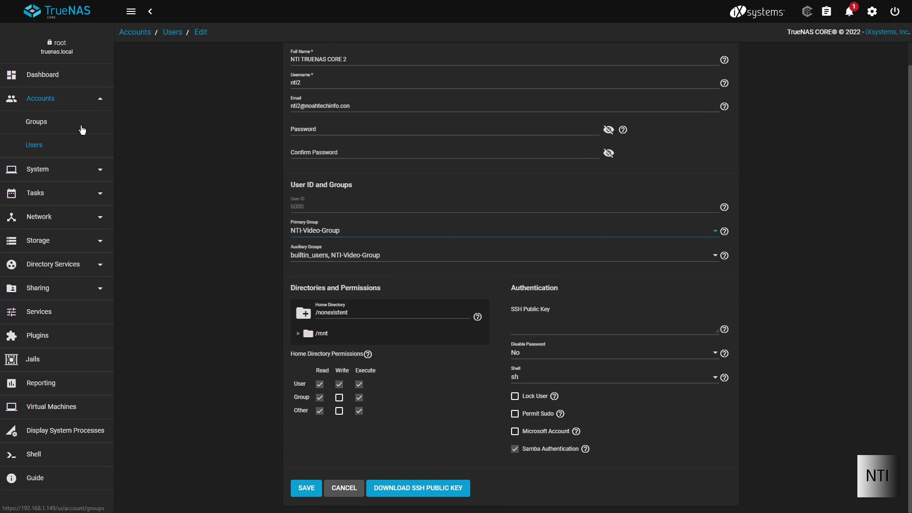
{"action": "left_click", "coordinate": [303, 495]}
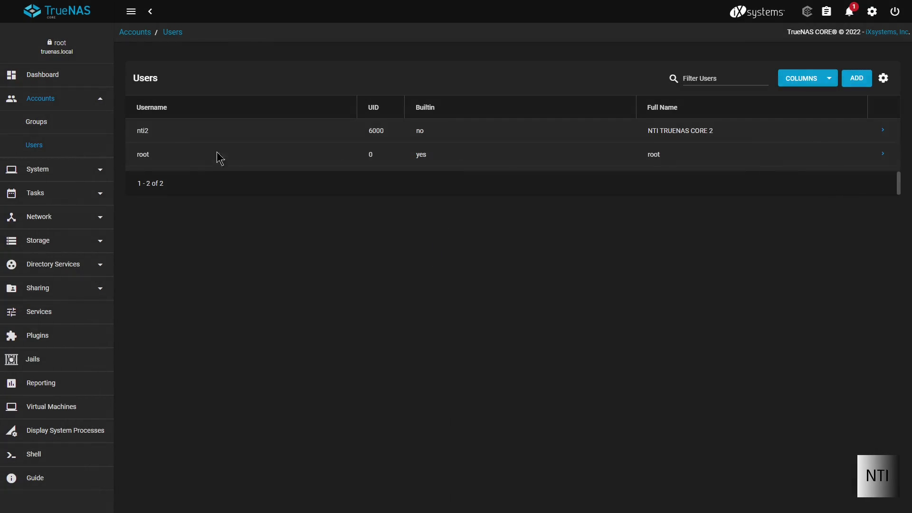
{"action": "left_click", "coordinate": [63, 119]}
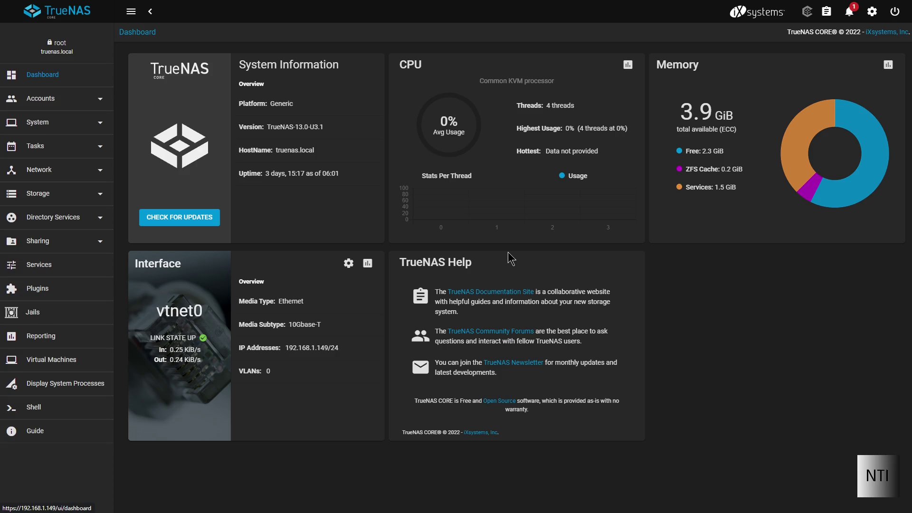
View System > General settings, then collapse System and return to the Dashboard
{"action": "left_click", "coordinate": [101, 122]}
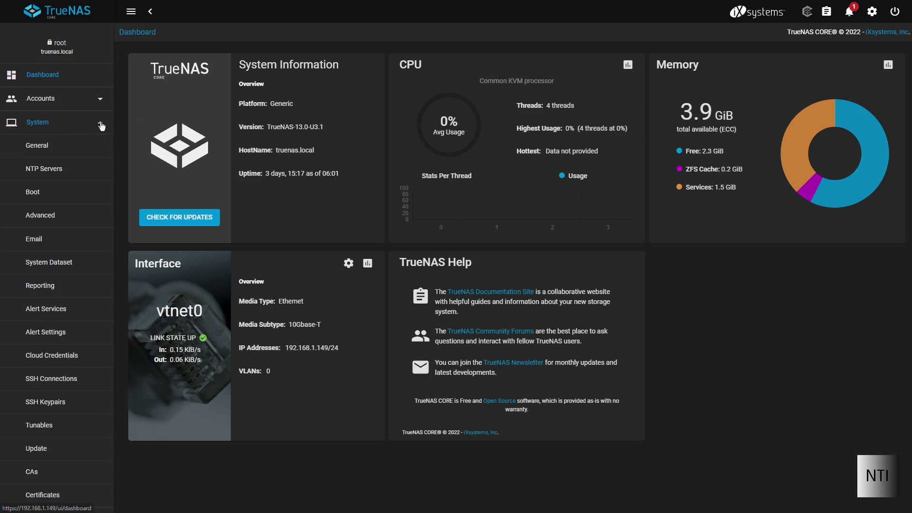
{"action": "scroll", "coordinate": [76, 171], "scroll_direction": "down", "scroll_amount": 1}
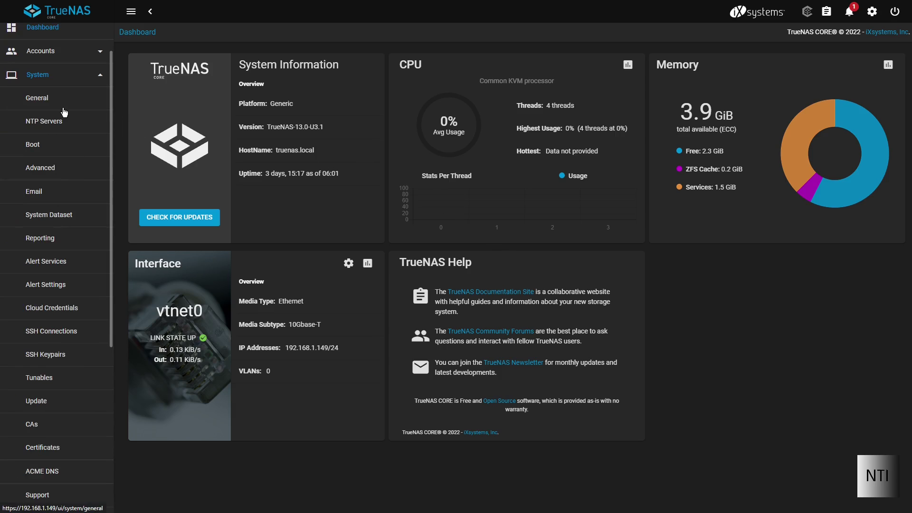
{"action": "left_click", "coordinate": [40, 101]}
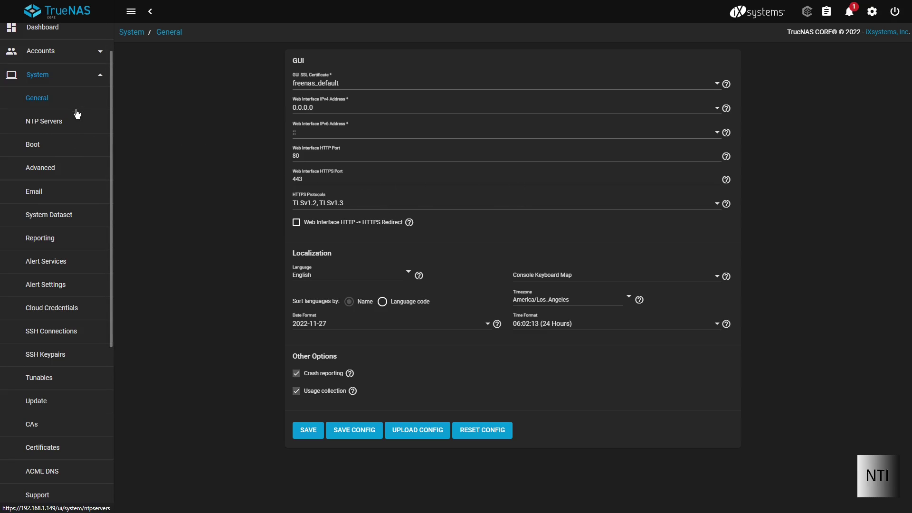
{"action": "left_click", "coordinate": [107, 82]}
{"action": "left_click", "coordinate": [57, 76]}
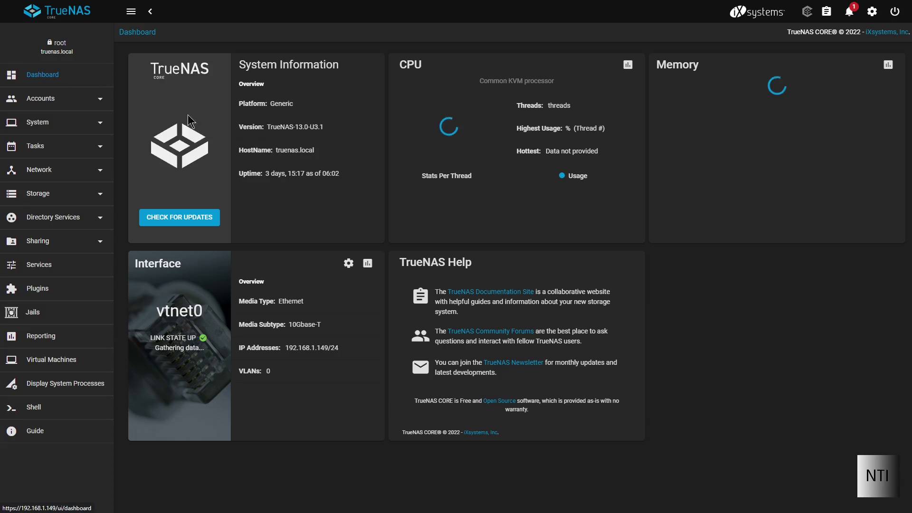